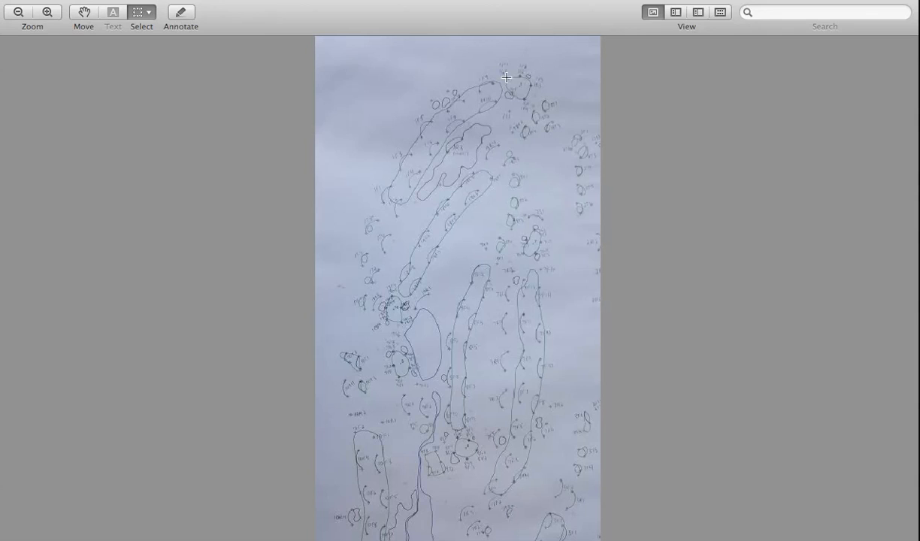
- Examine the sprinkler heads around the uppermost green on the irrigation map and place the map beside the spreadsheet
left_click(484, 76)
left_click(529, 85)
left_click(500, 96)
left_click(491, 90)
left_click(507, 78)
left_click(497, 75)
left_click(529, 99)
left_click_drag(12, 537, 604, 536)
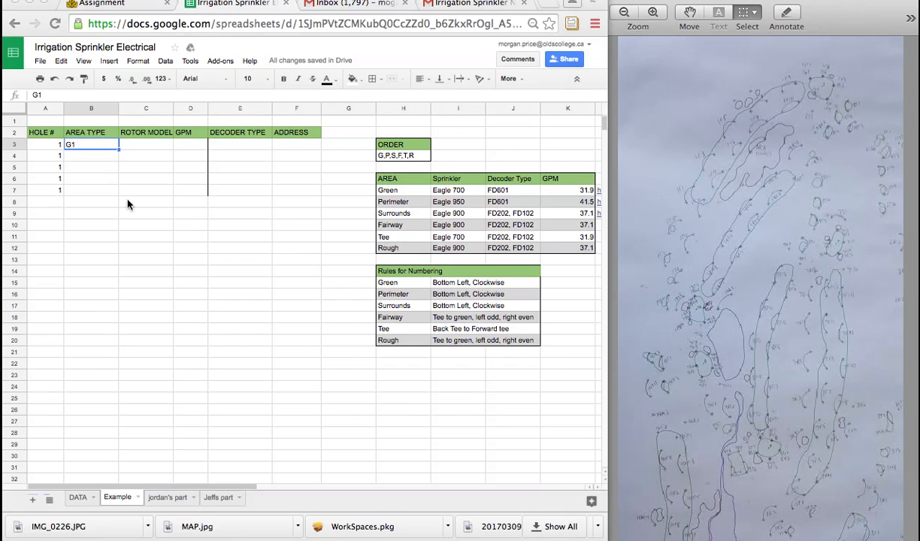
- Clear the existing hole numbers and area type entry from cells A3:B7 of the Example sheet
left_click(44, 146)
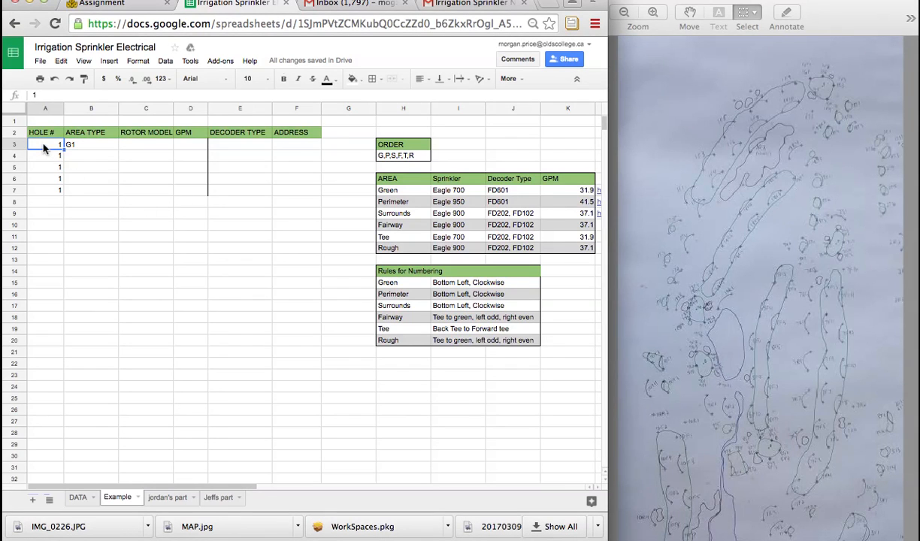
left_click(87, 192, "shift")
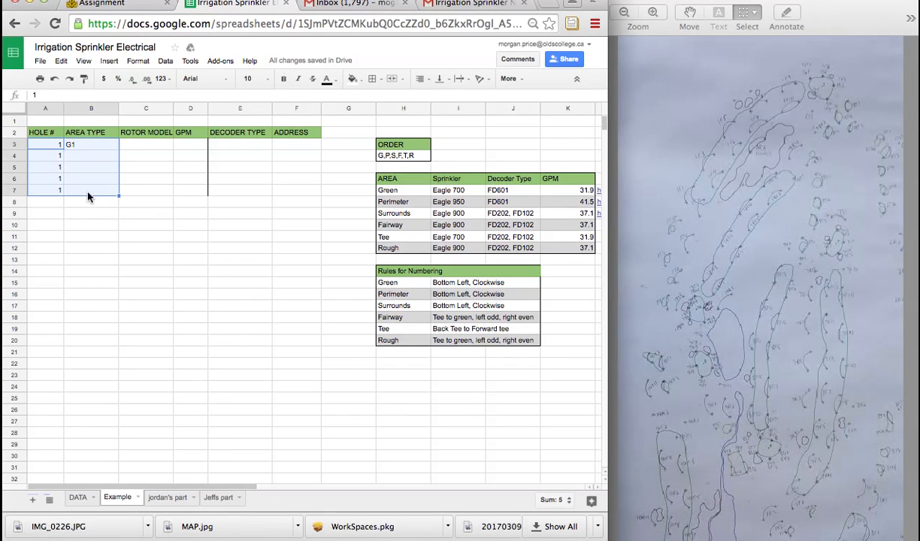
key("Delete")
- Enter hole number 1 in A3 and fill it down through A7
left_click(49, 143)
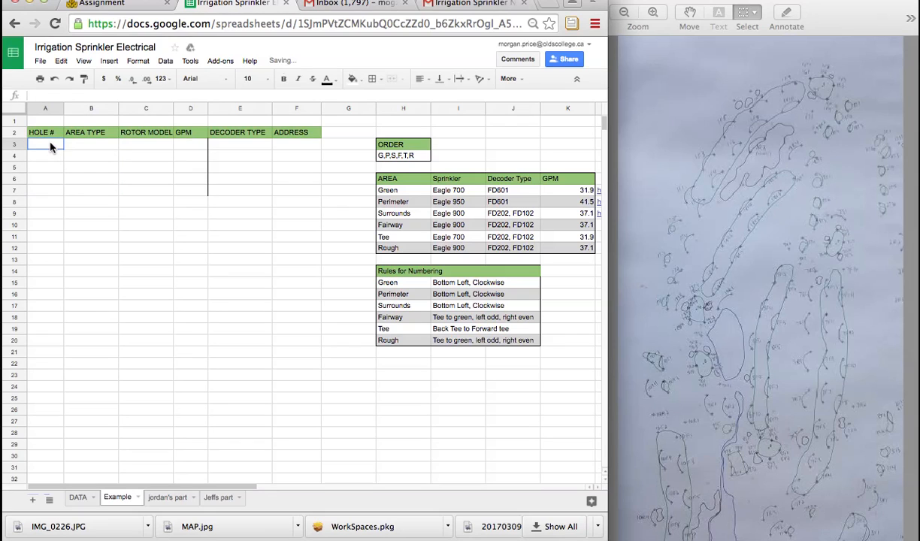
double_click(50, 146)
type("1")
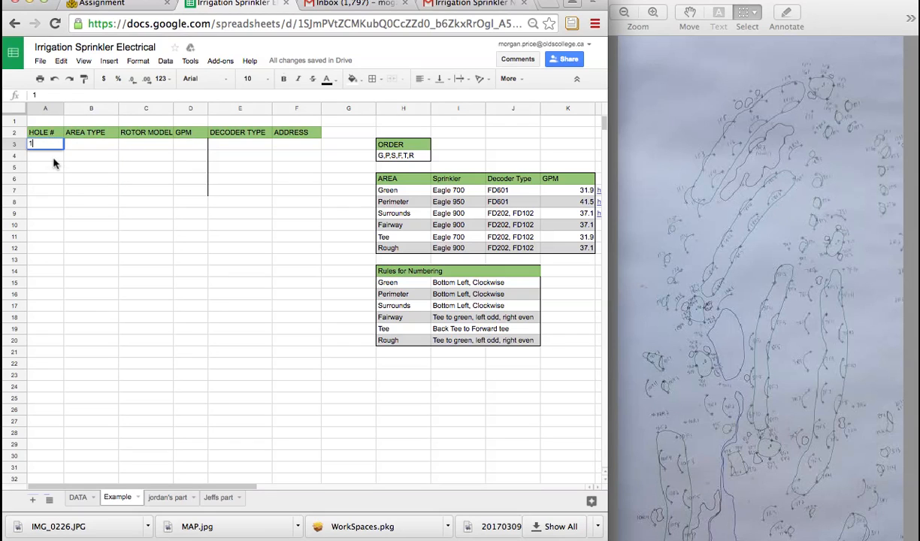
key("Return")
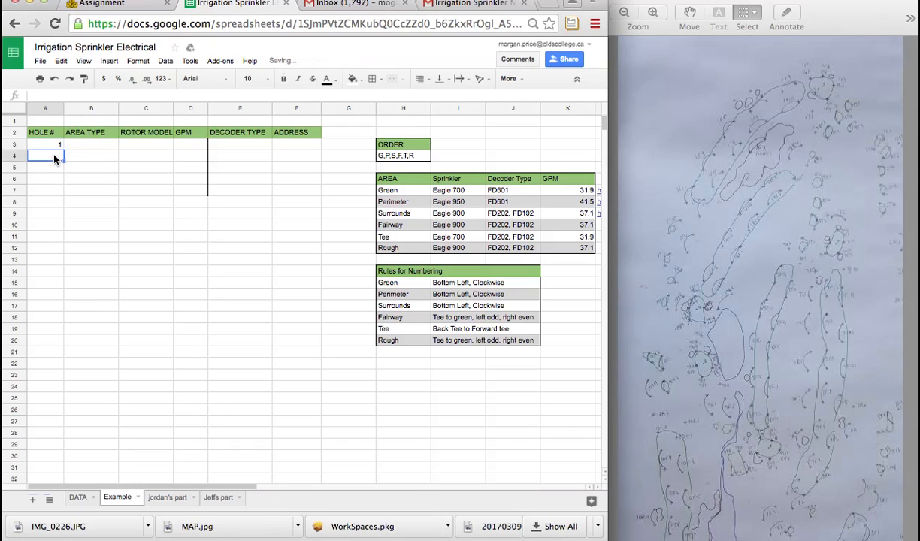
left_click(64, 147)
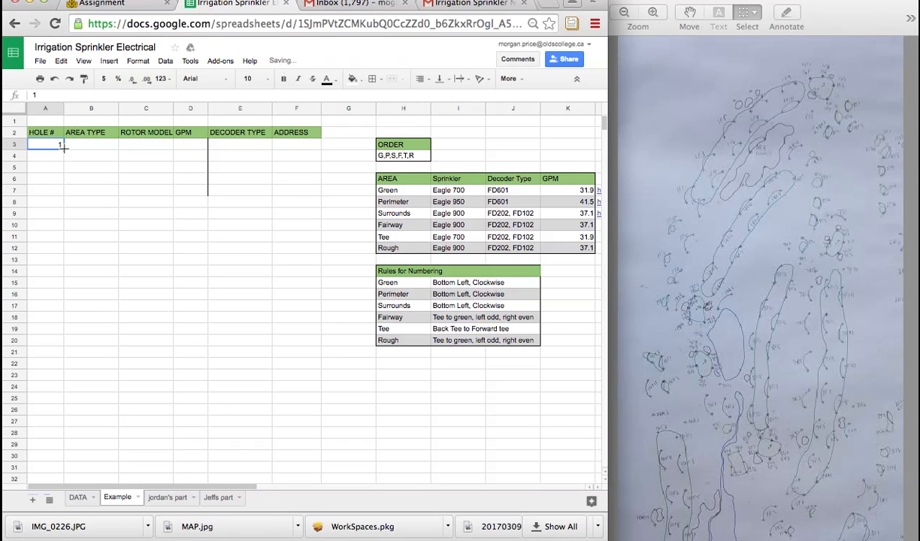
left_click_drag(64, 149, 61, 193)
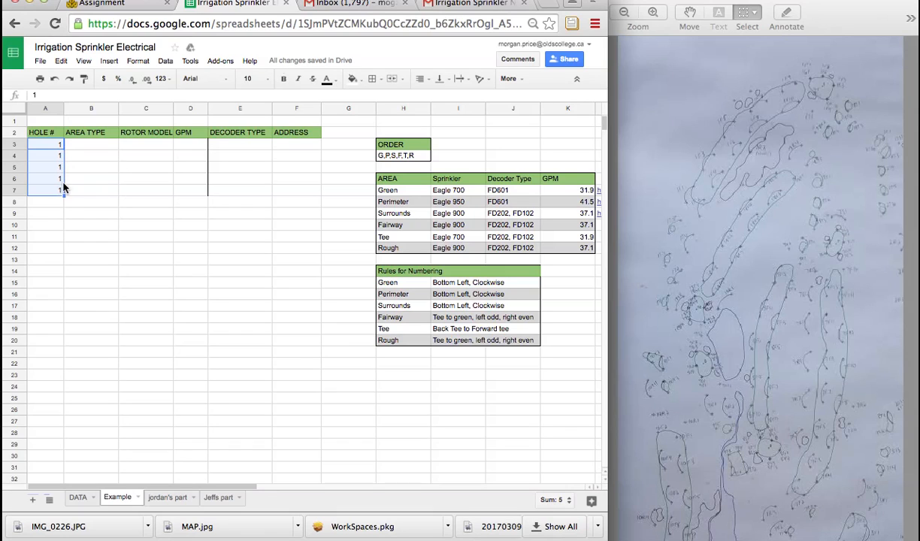
- Enter area types G1 and G2 in B3 and B4, and extend the series to G5 in B7
left_click(88, 145)
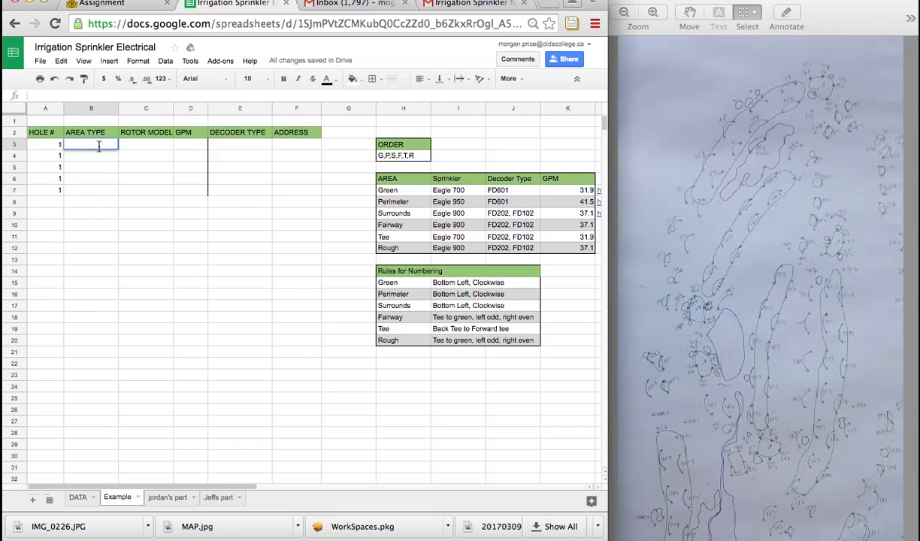
type("G1")
double_click(109, 155)
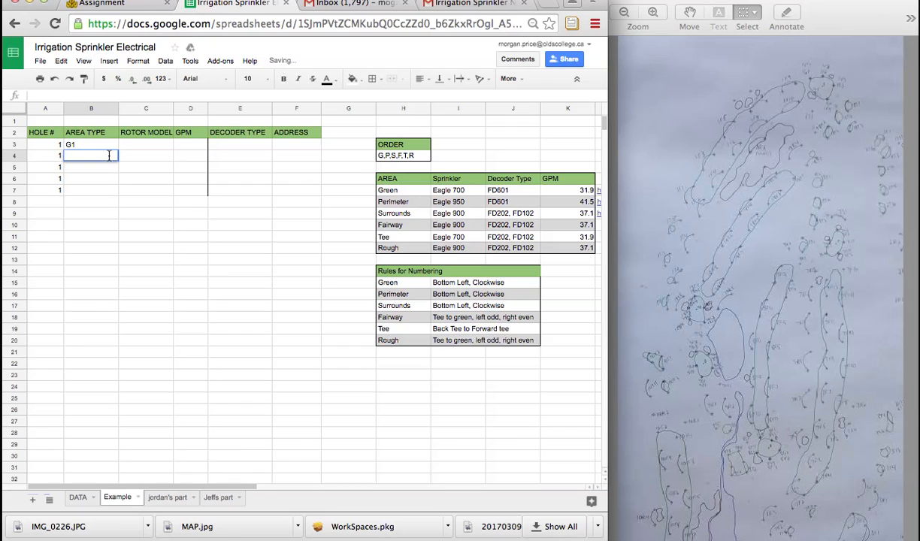
type("G2")
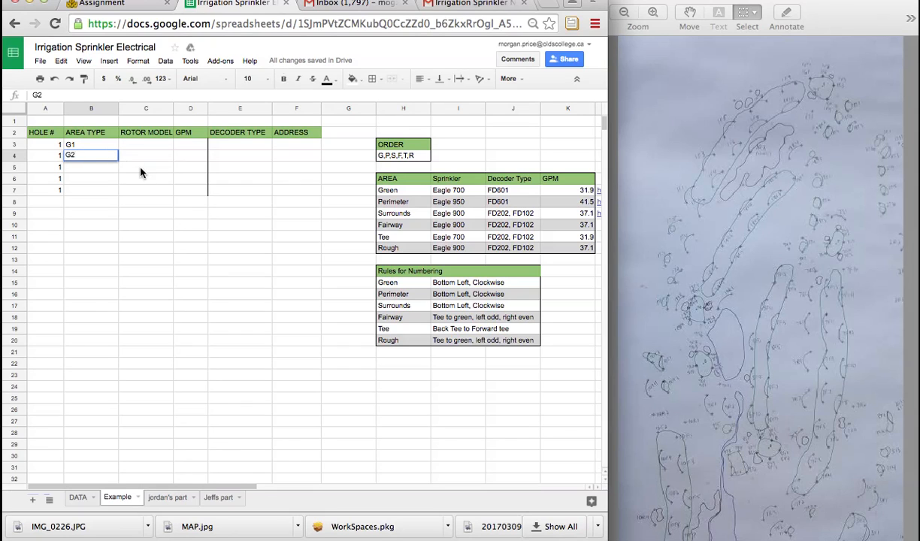
left_click(139, 172)
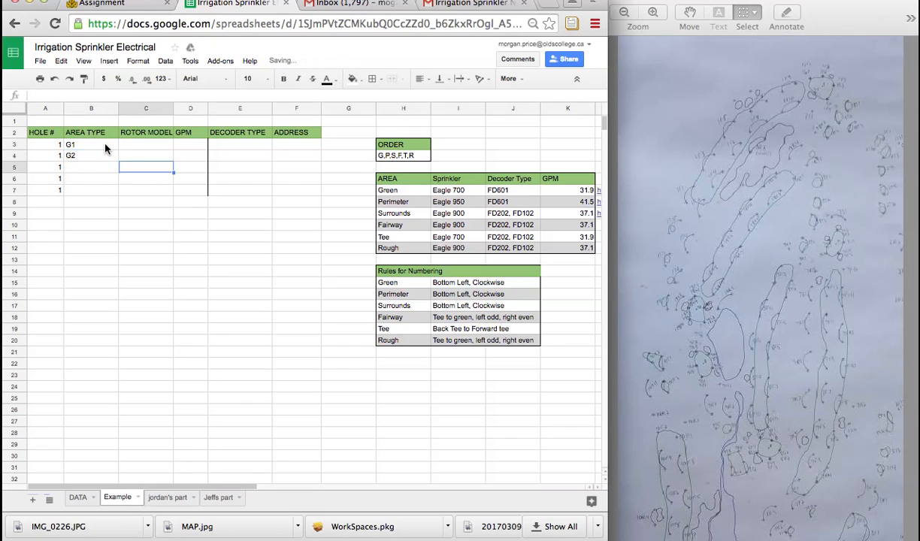
left_click(105, 149)
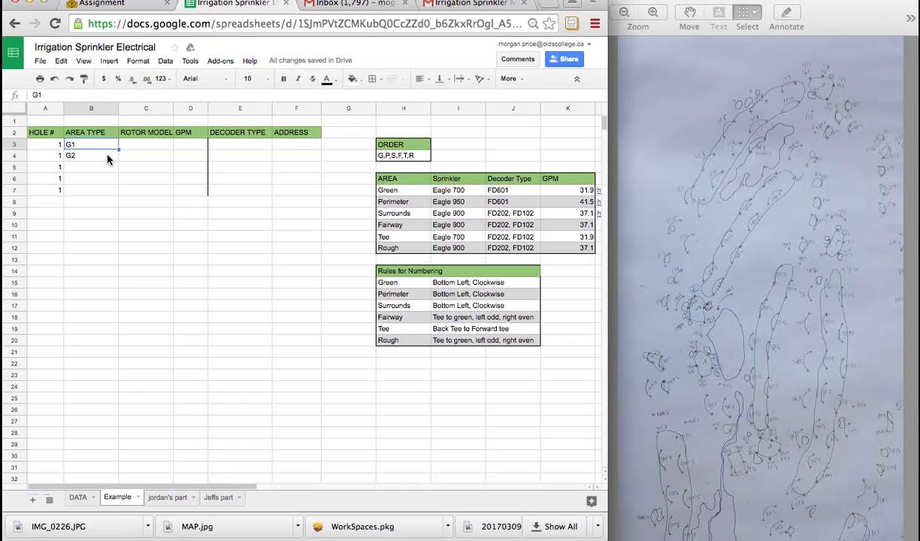
key("shift+Down")
left_click_drag(118, 161, 117, 194)
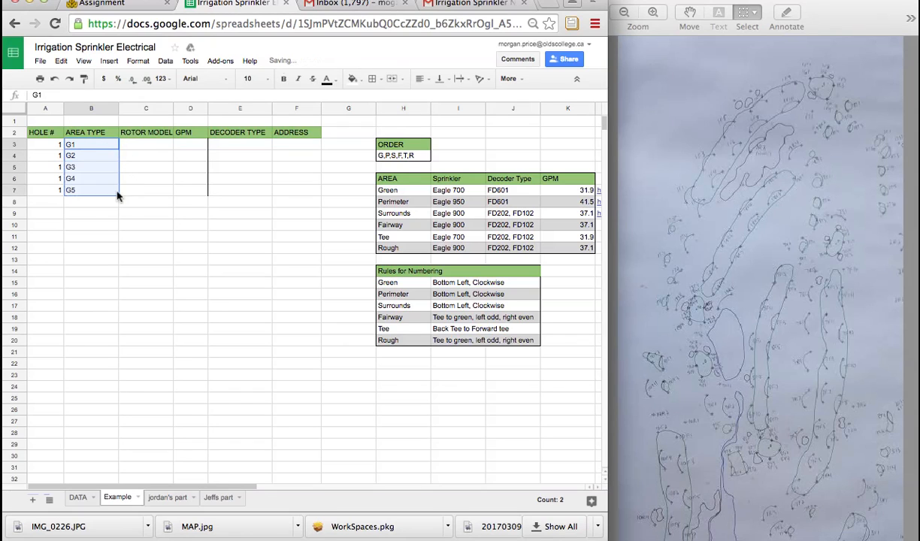
- Copy the Green area's Eagle 700 sprinkler into C3 and fill the rotor model down to C7
left_click(136, 149)
double_click(137, 150)
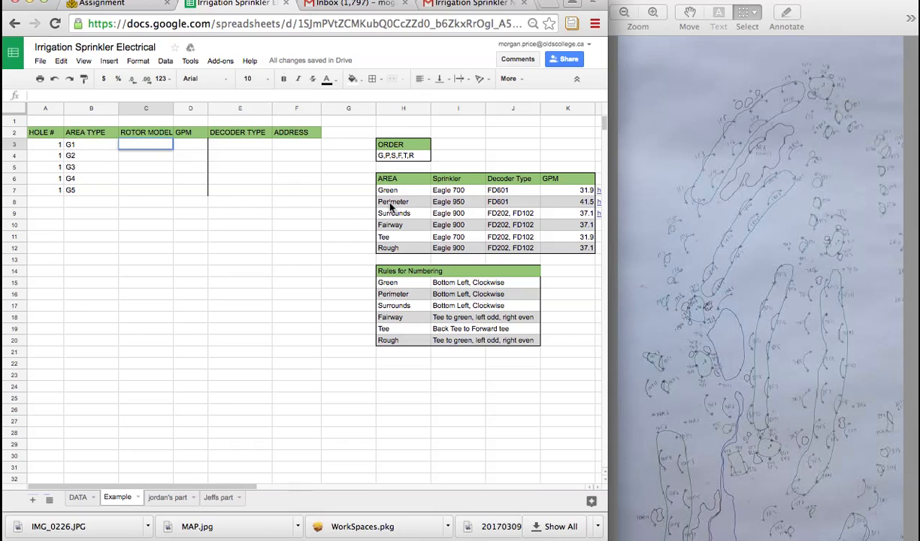
left_click(447, 193)
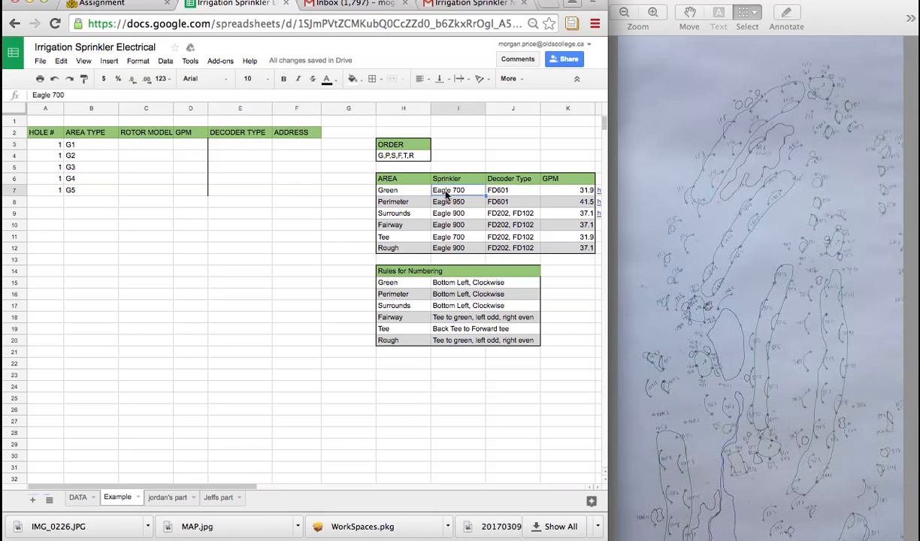
key("ctrl+c")
left_click(139, 147)
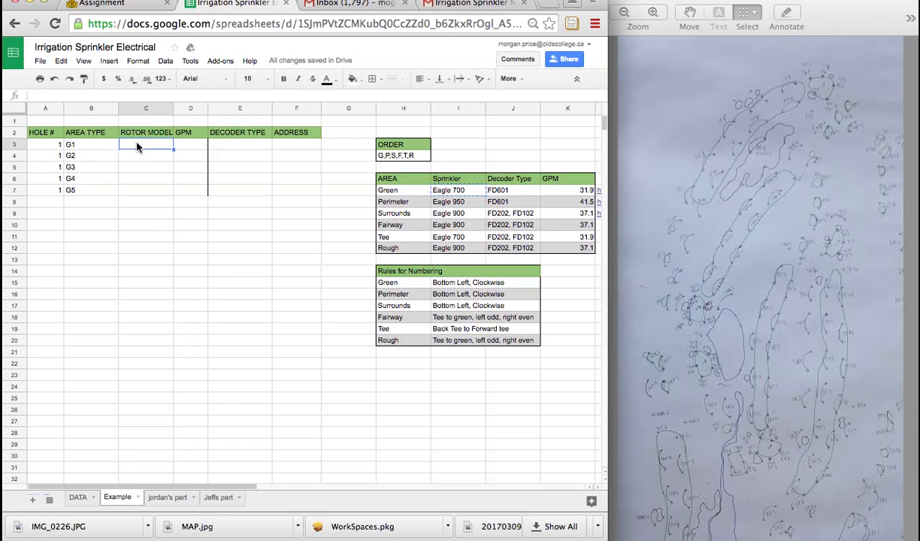
key("ctrl+v")
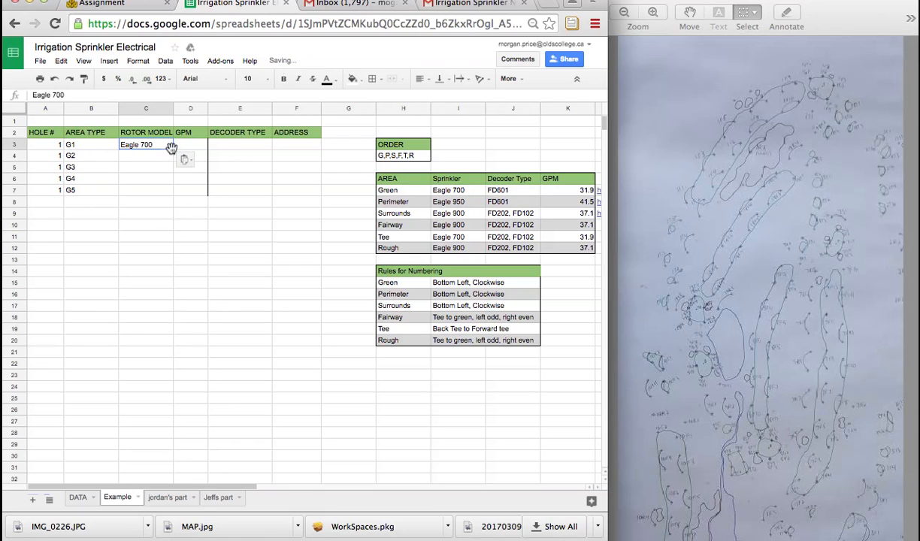
left_click(156, 194, "shift")
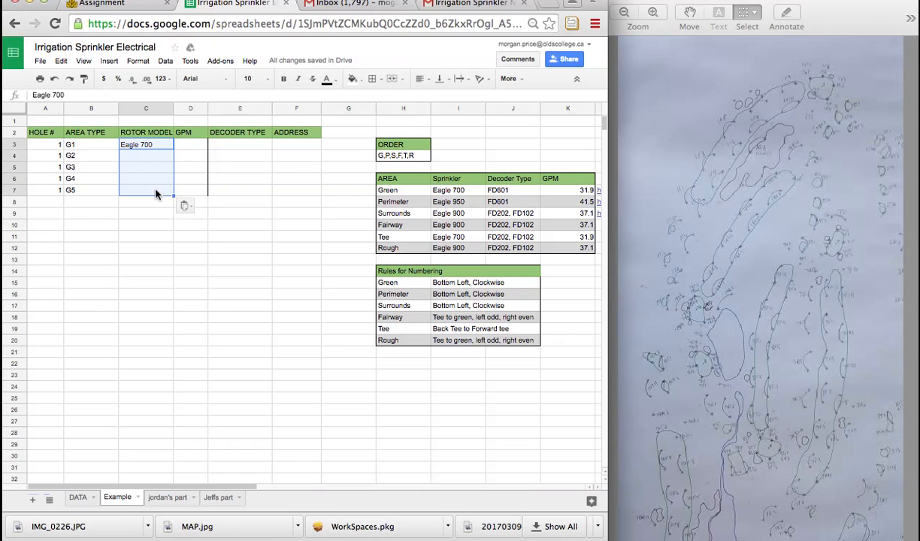
key("ctrl+d")
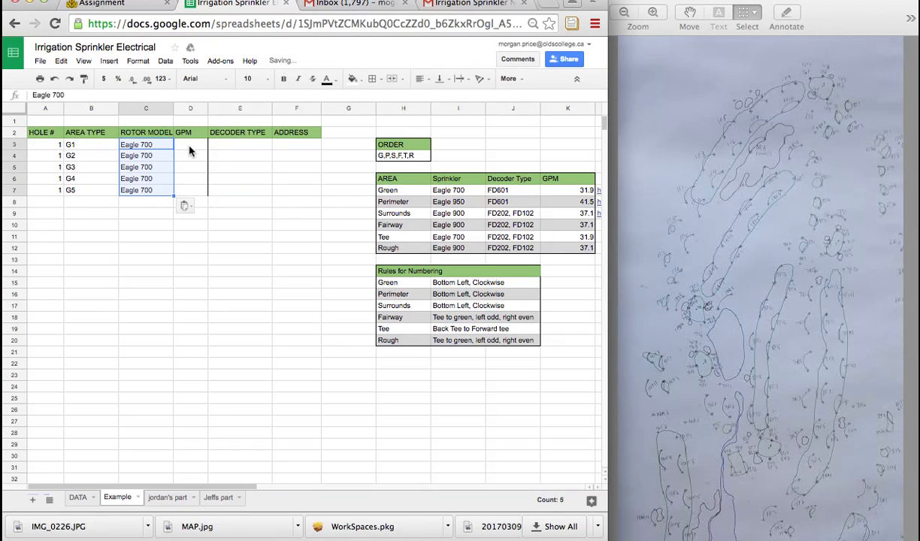
- Copy the Green area's 31.9 GPM value into cells D3:D7
left_click(189, 148)
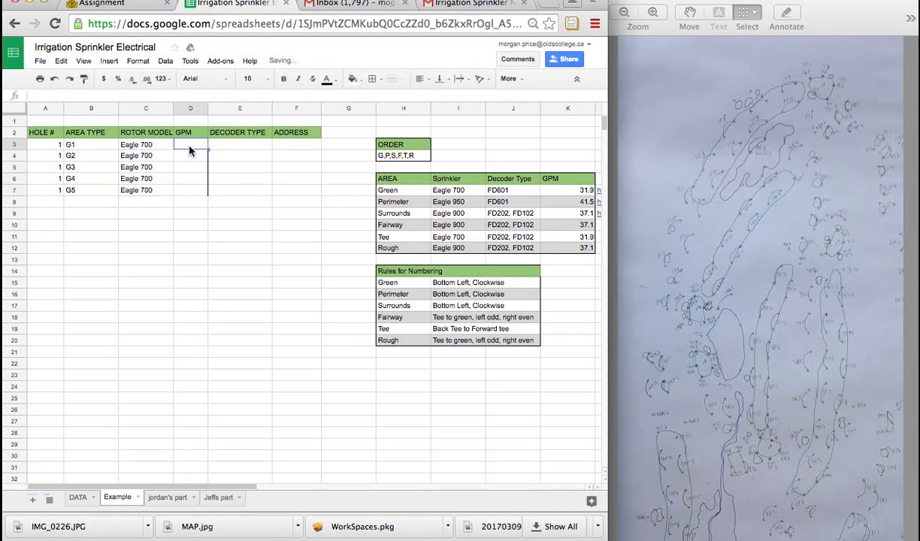
left_click(582, 196)
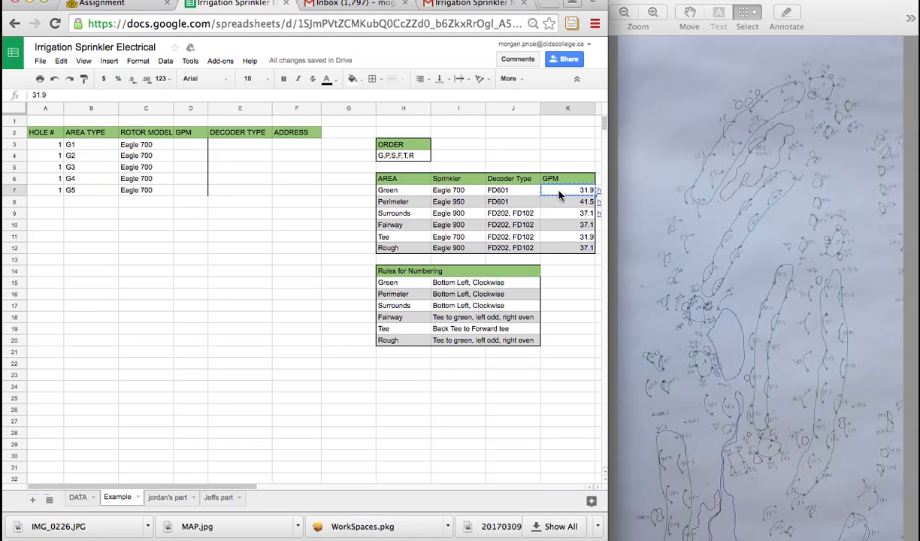
left_click(545, 155)
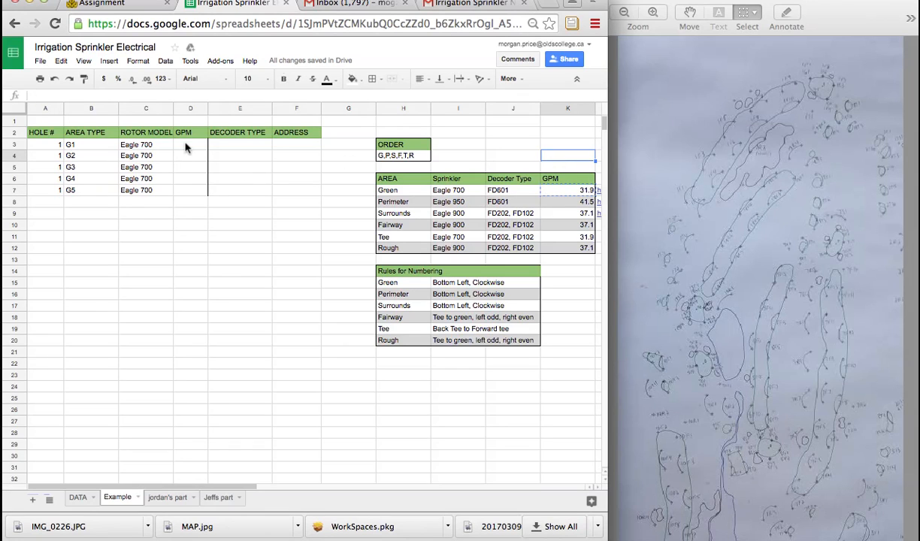
left_click_drag(187, 147, 193, 196)
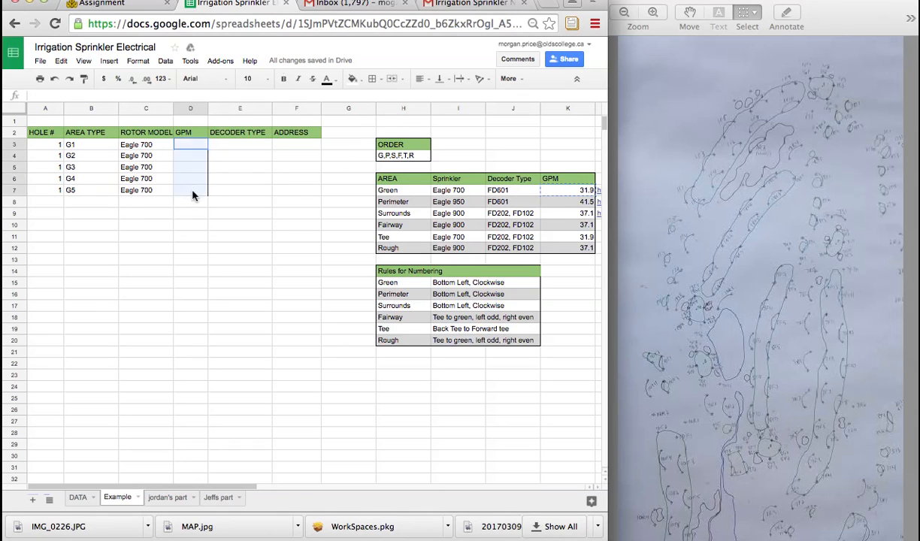
key("super+v")
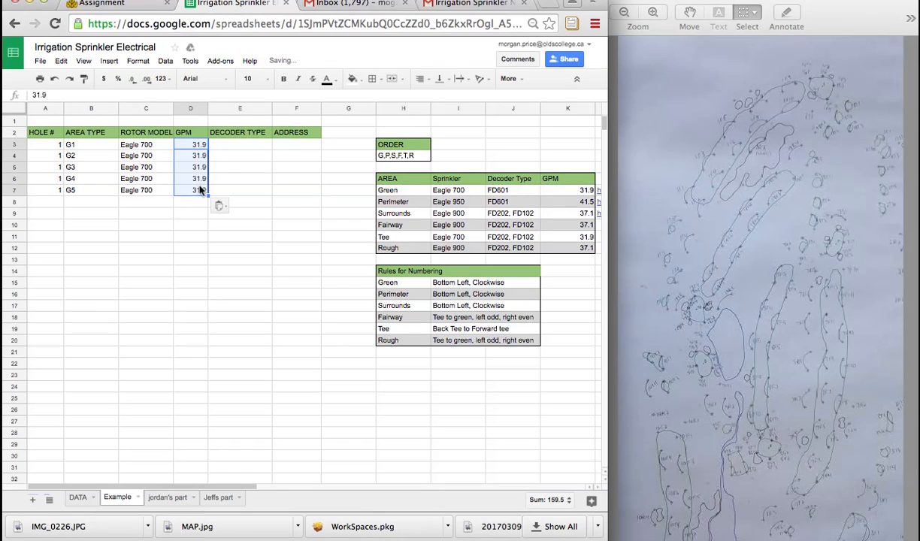
- Copy the Green area's FD601 decoder type into cells E3:E7
left_click(250, 149)
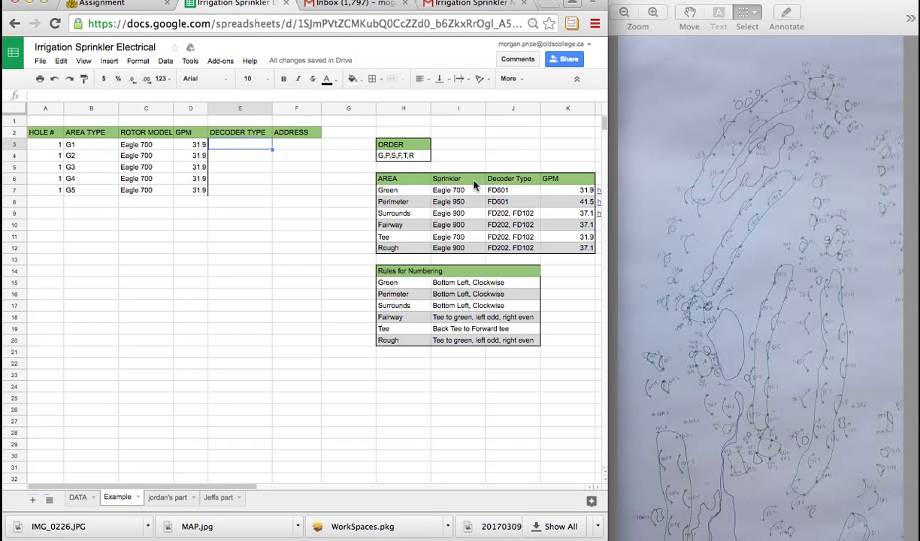
left_click(503, 195)
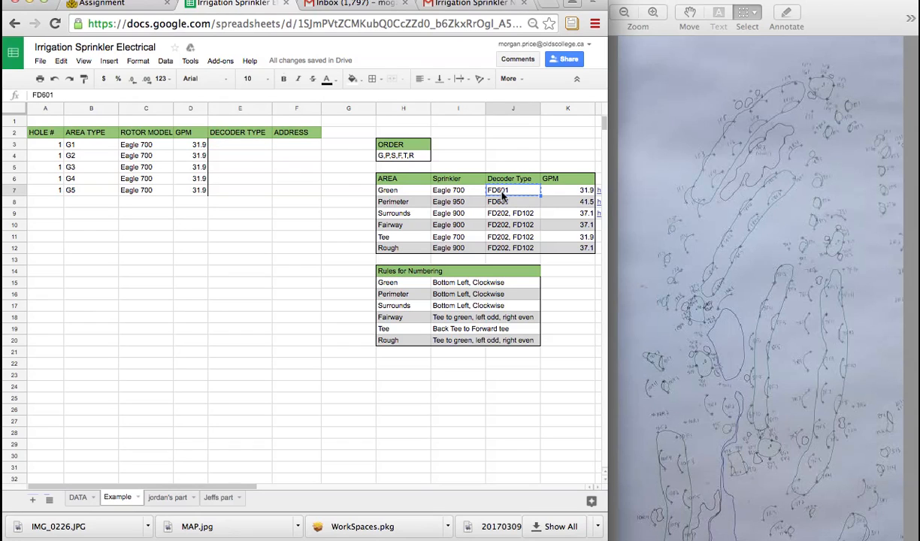
left_click(238, 151)
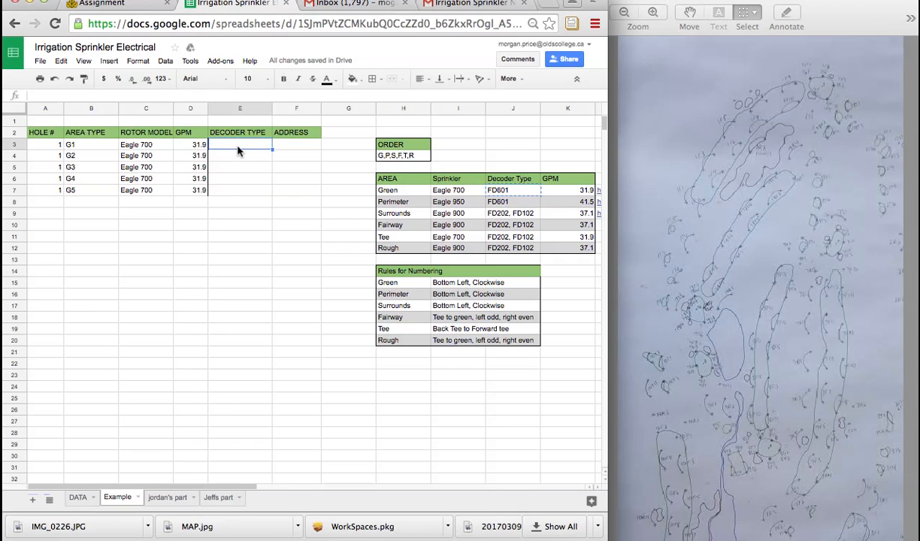
left_click(245, 191, "shift")
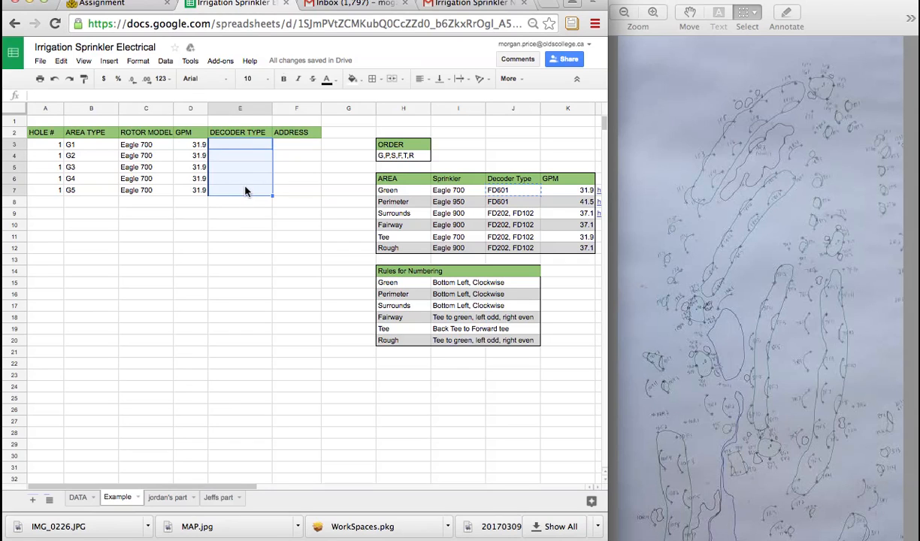
key("ctrl+v")
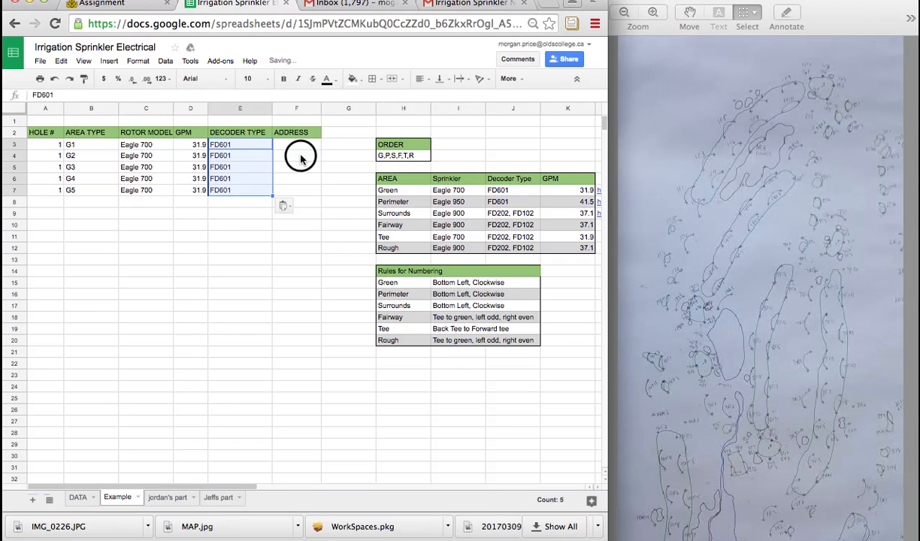
- Enter addresses 1 and 2 in F3 and F4, and extend the series to 5 in F7
left_click(301, 157)
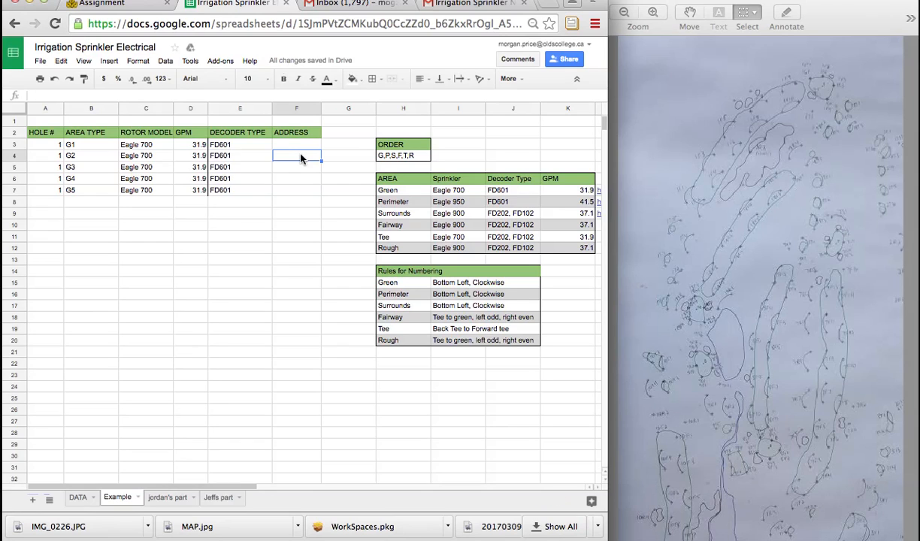
left_click(300, 150)
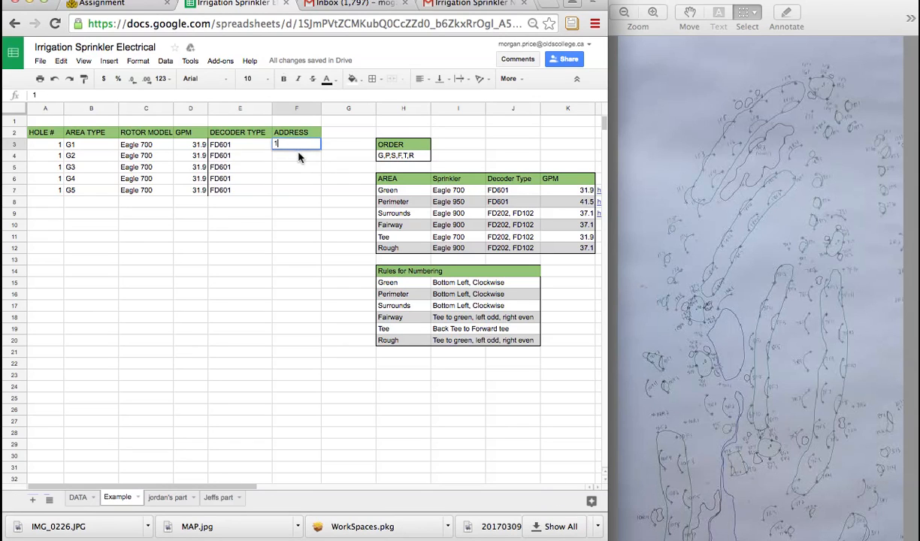
key("Return")
type("2")
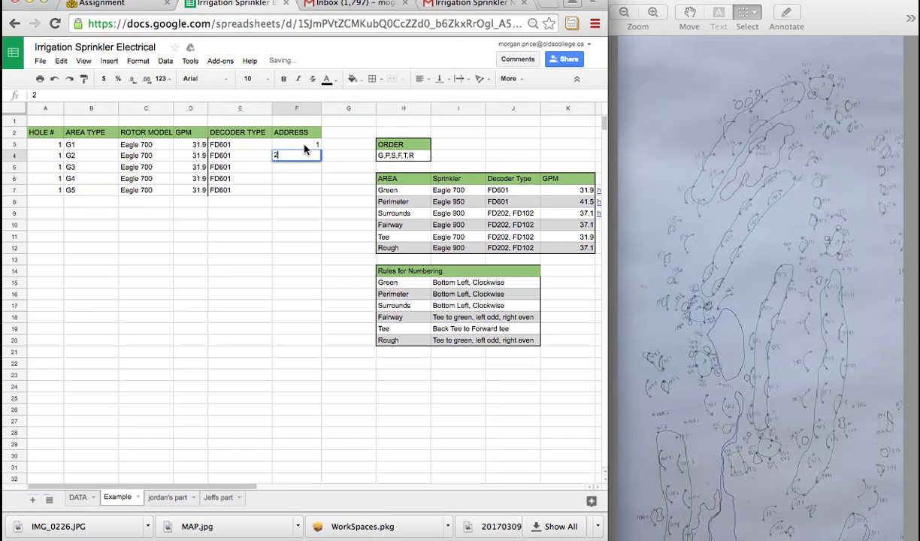
left_click(321, 156)
left_click(310, 145)
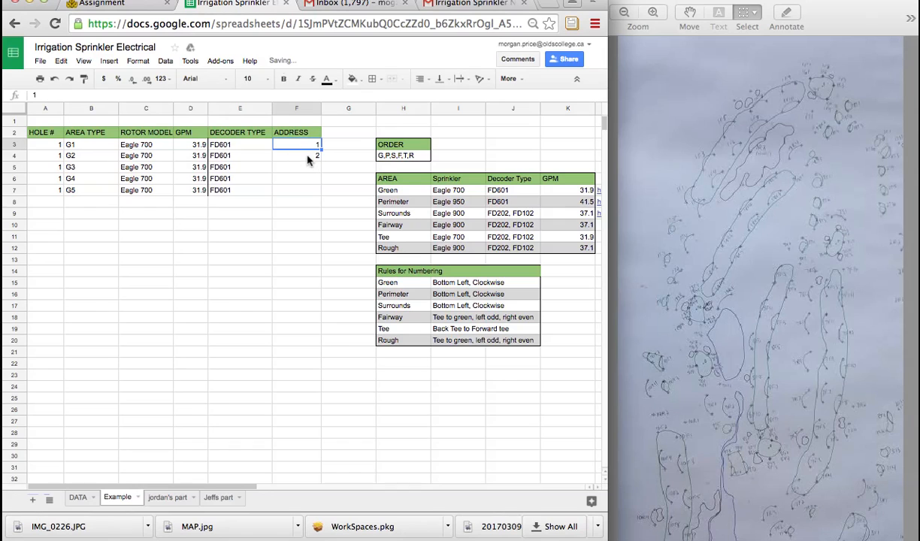
left_click(309, 160, "shift")
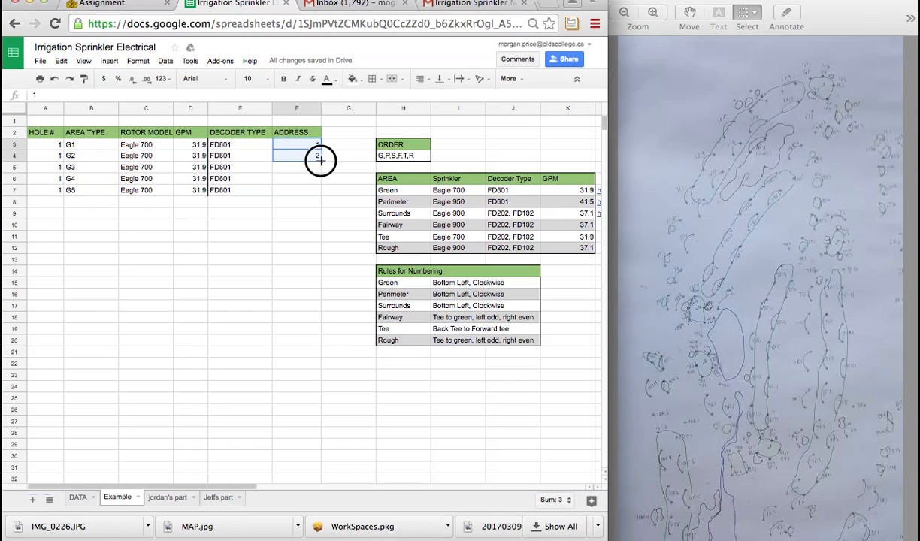
left_click_drag(320, 160, 313, 193)
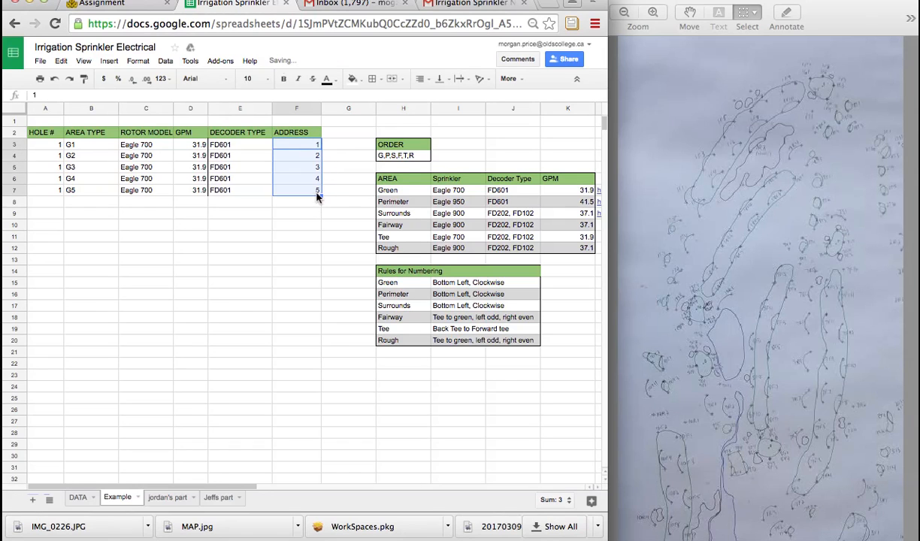
left_click(345, 183)
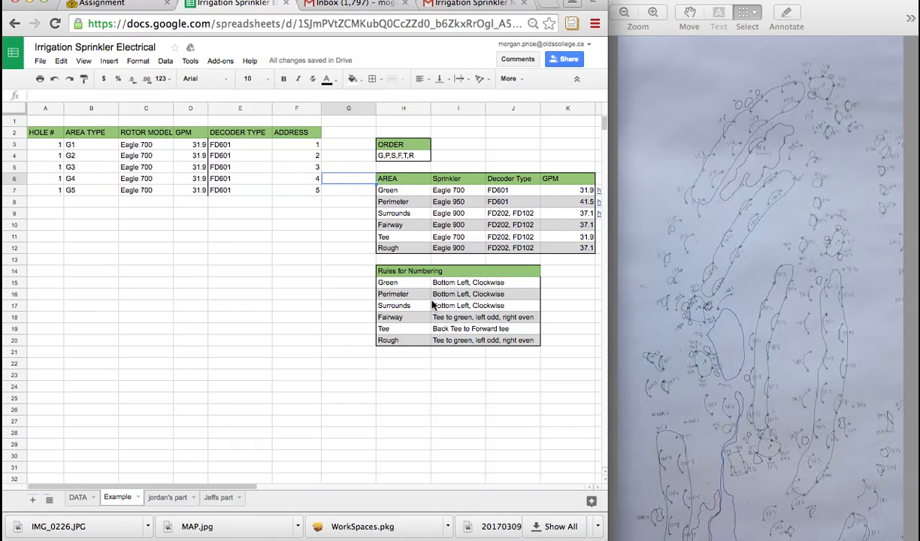
- Examine the numbering rules and decoder types table against the fairway heads on the course map
left_click(291, 287)
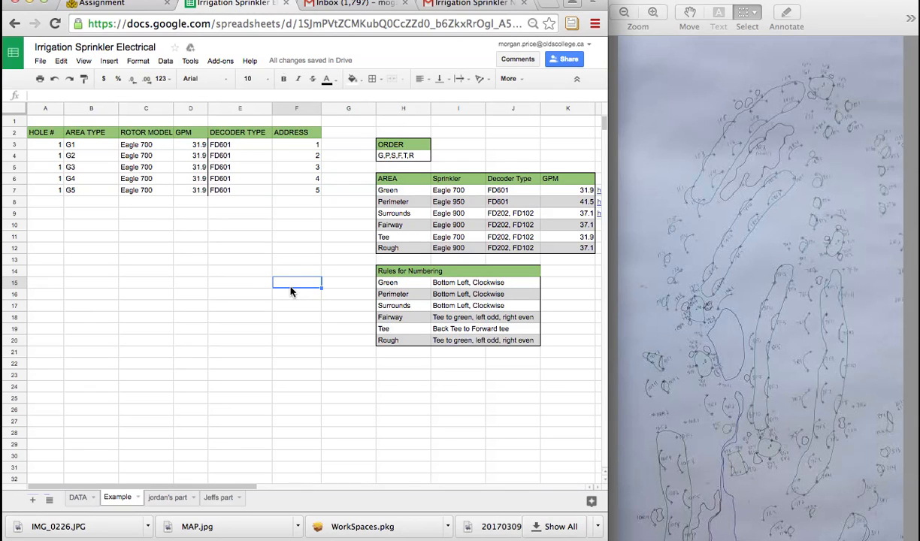
left_click(398, 274)
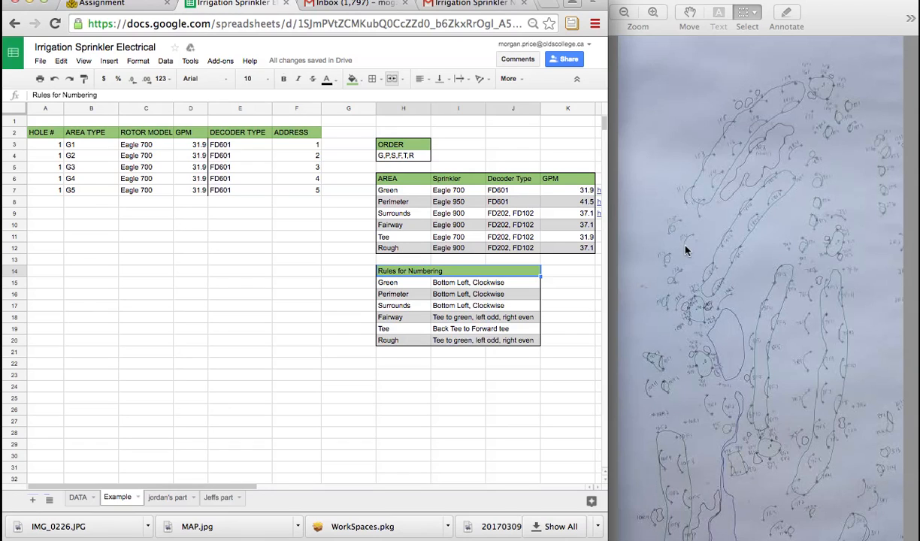
left_click(666, 251)
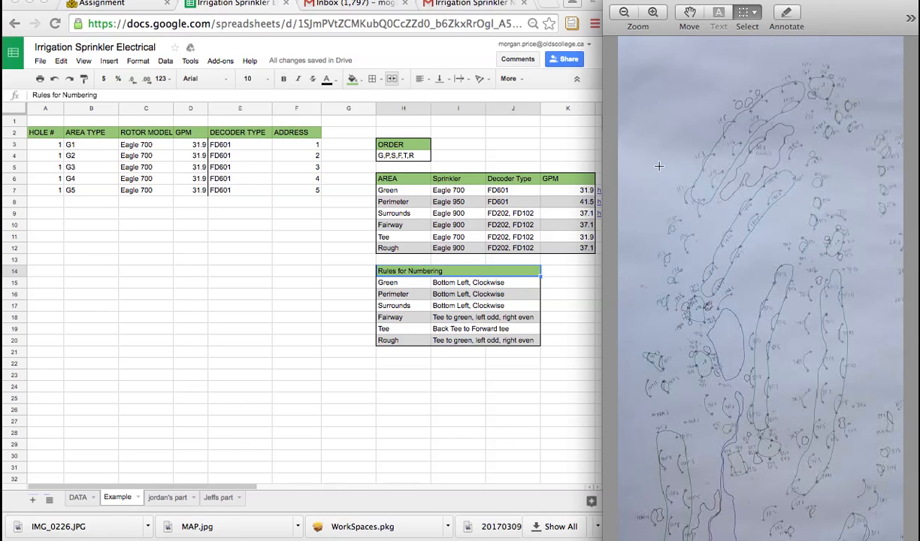
left_click(497, 213)
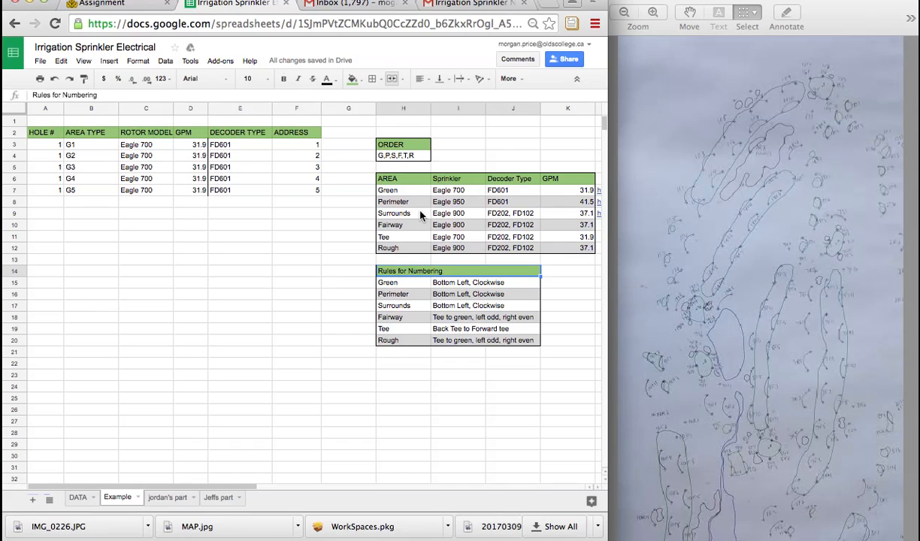
left_click(760, 204)
left_click_drag(711, 120, 744, 142)
left_click(722, 116)
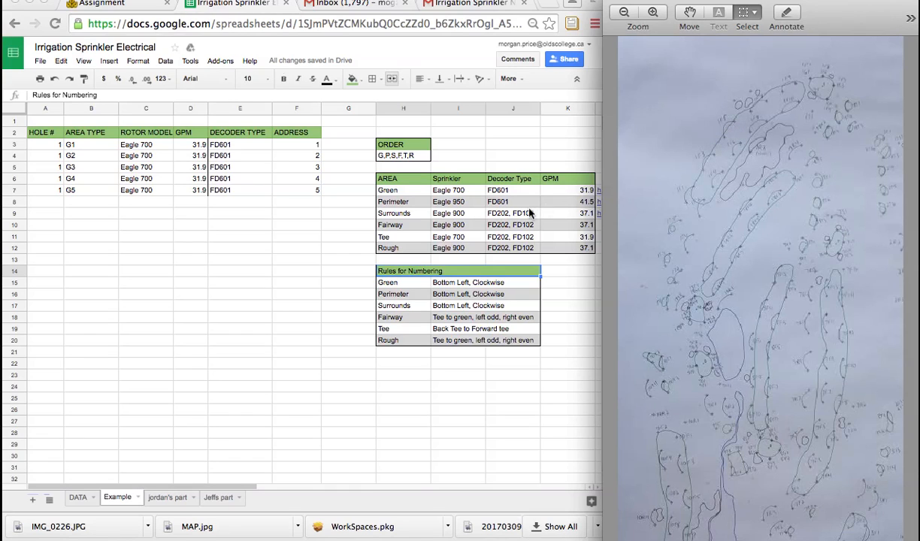
- Start a fairway row in row 8 with hole number 1 and area type F5
left_click(51, 209)
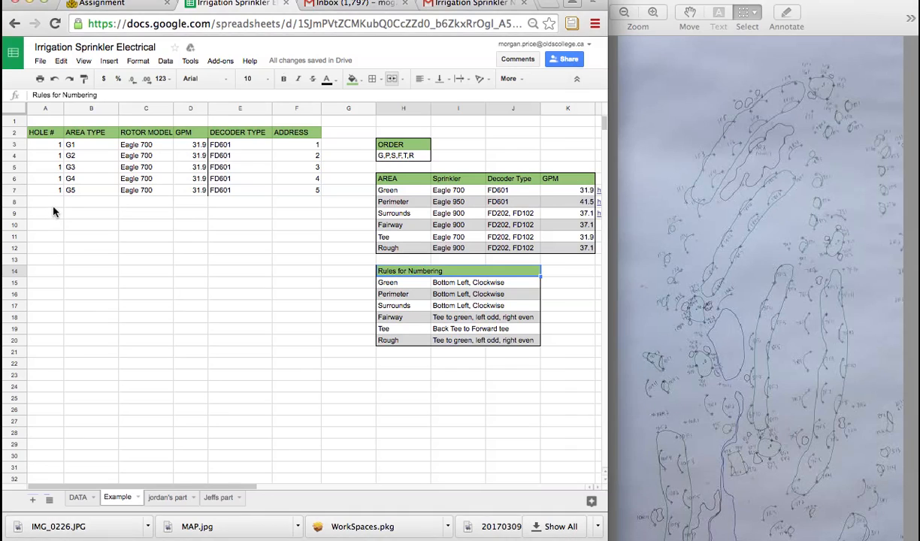
left_click(53, 203)
type("1")
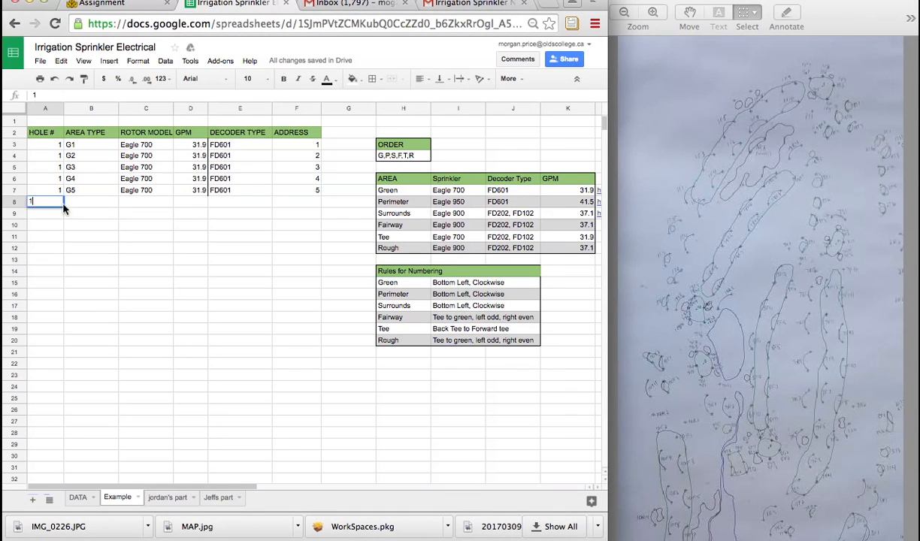
left_click(83, 204)
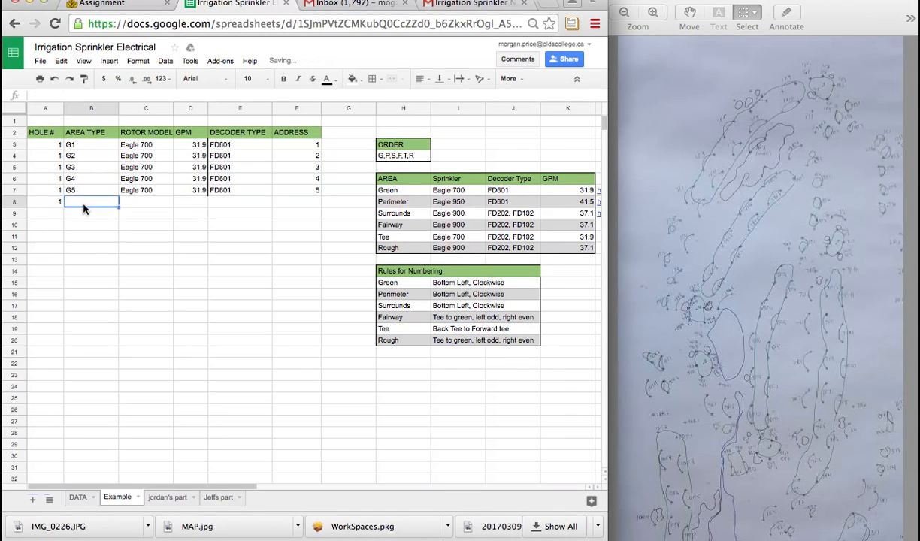
type("F5")
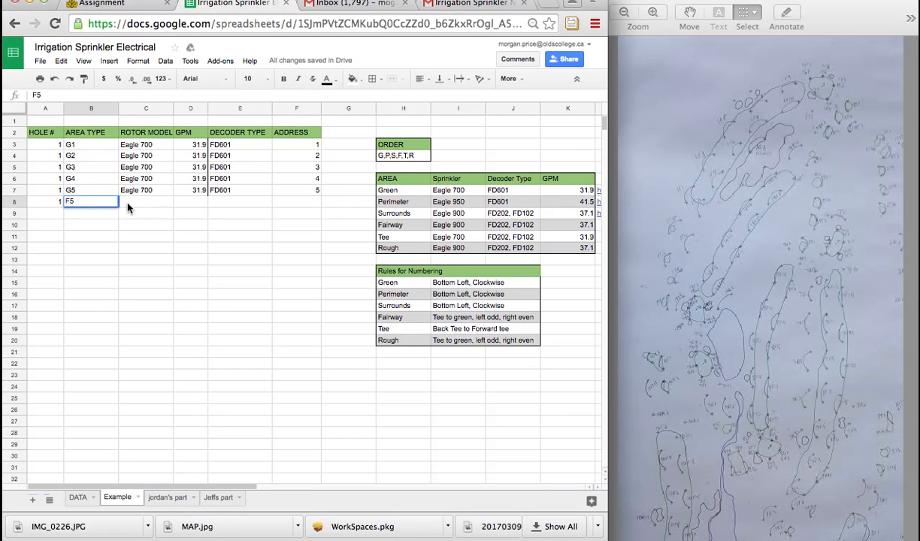
- Copy the Fairway area's Eagle 900 sprinkler into the rotor model cell C8
left_click(462, 230)
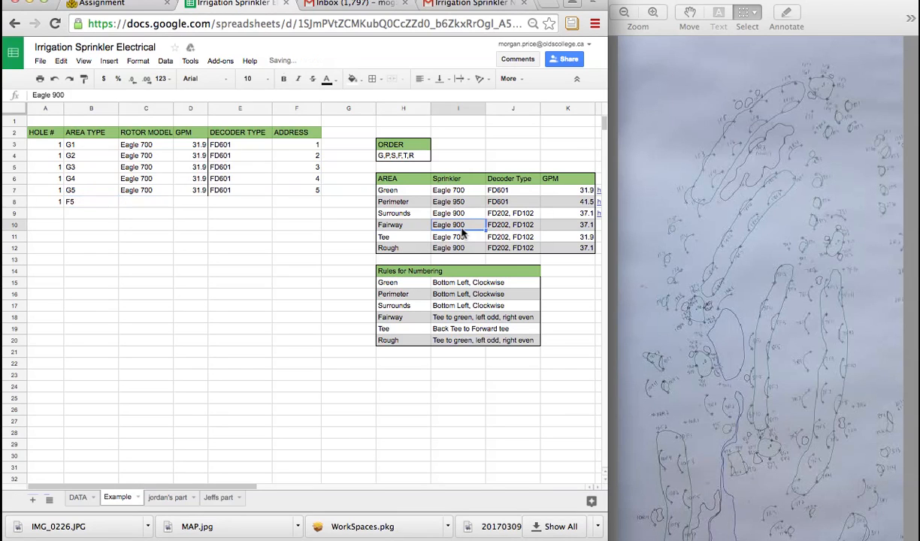
key("super+c")
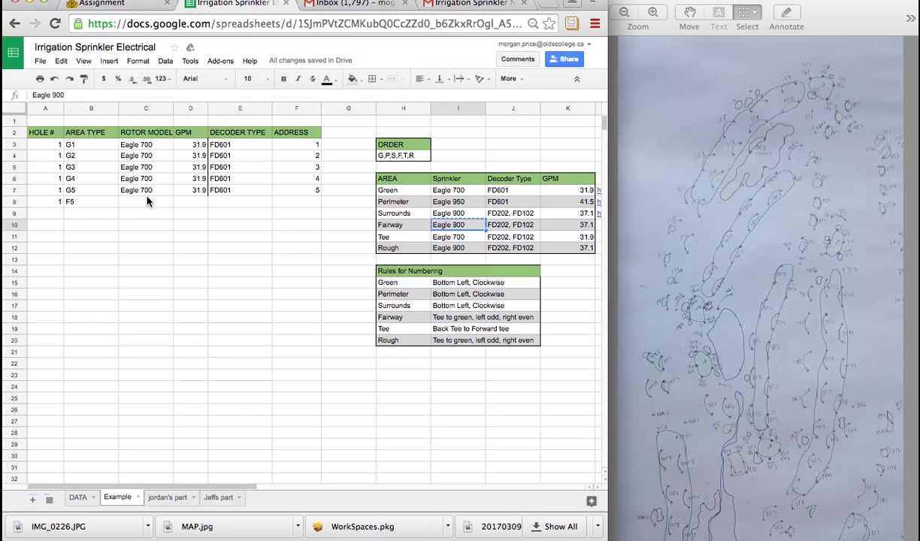
left_click(147, 201)
key("super+v")
- Copy the Fairway area's 37.1 GPM value into cell D8
left_click(197, 200)
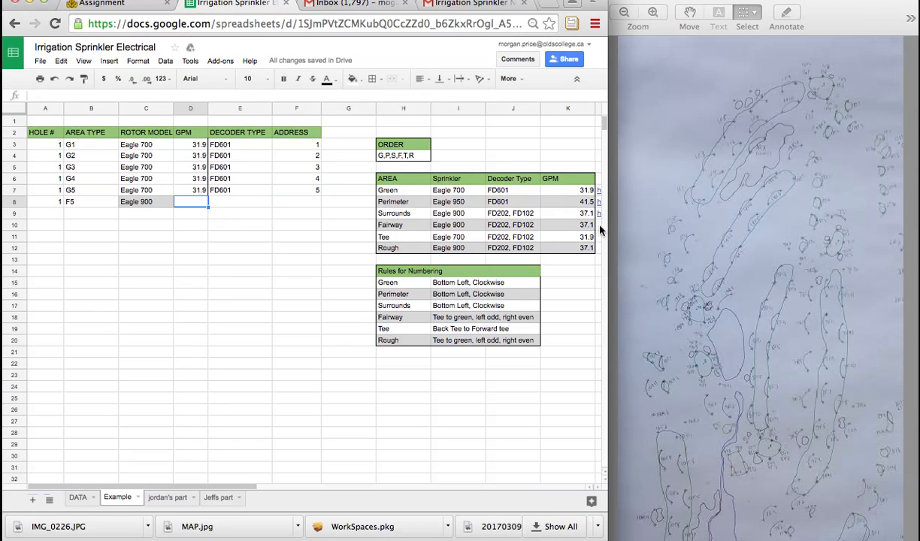
left_click(580, 225)
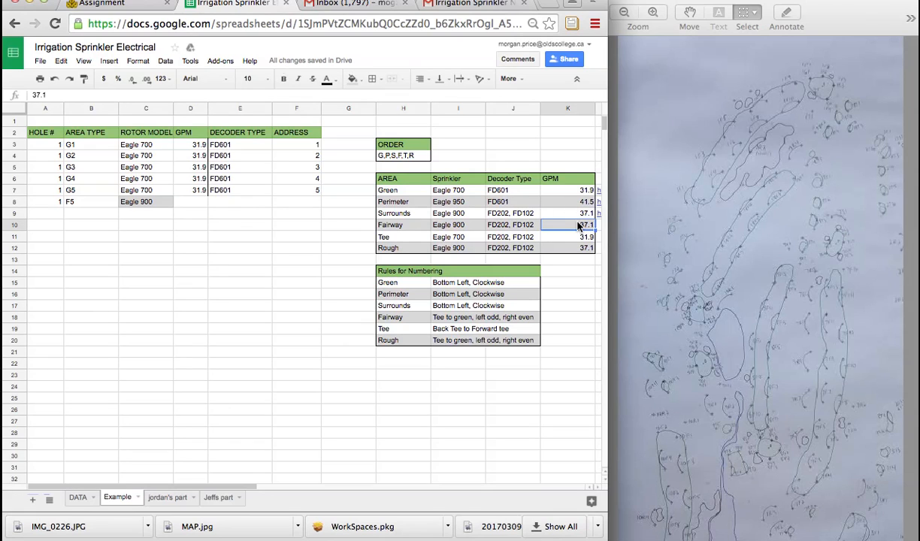
key("ctrl+c")
left_click(199, 203)
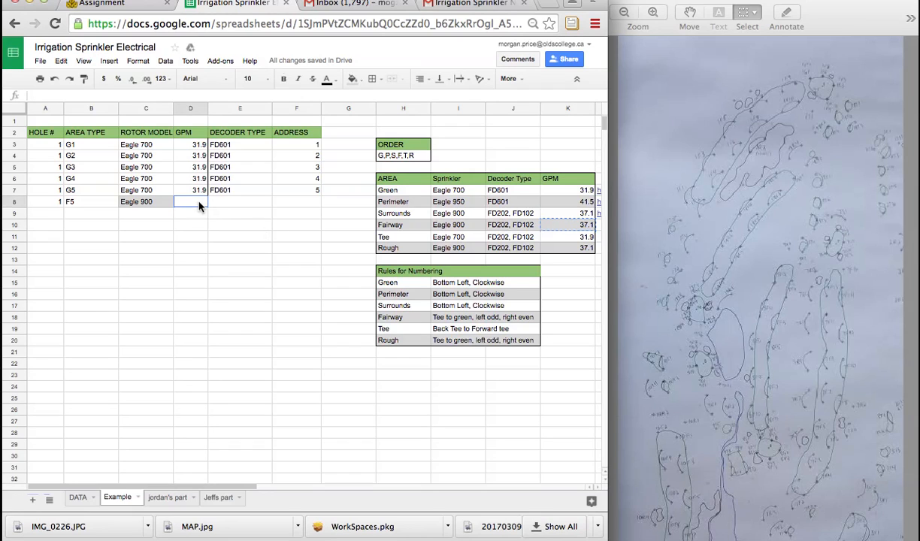
key("ctrl+v")
- Check the fairway heads on the map and enter decoder type FD202 in E8 for head F5
left_click(239, 200)
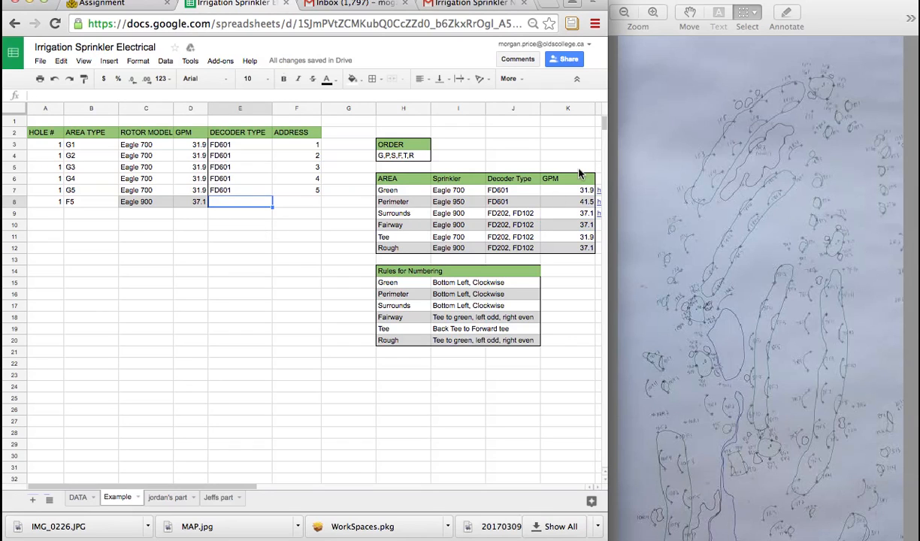
left_click(728, 169)
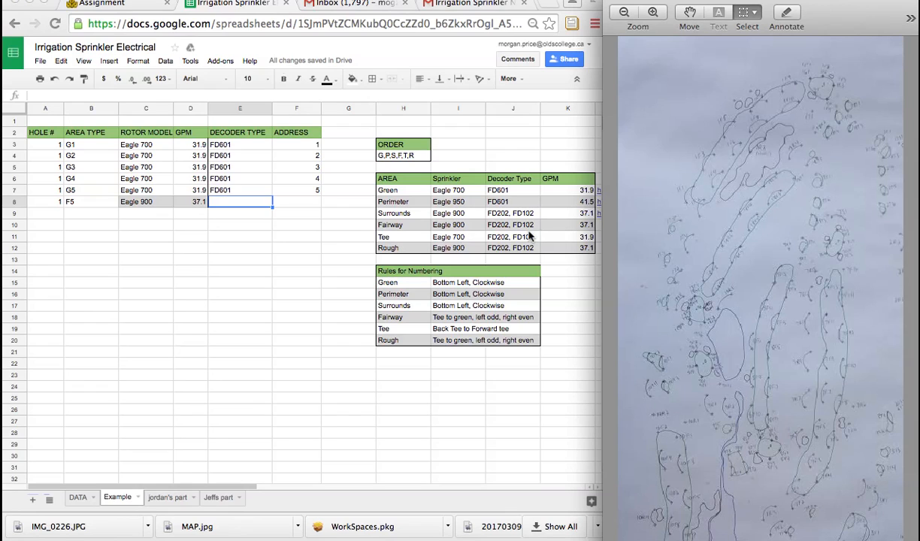
left_click(504, 231)
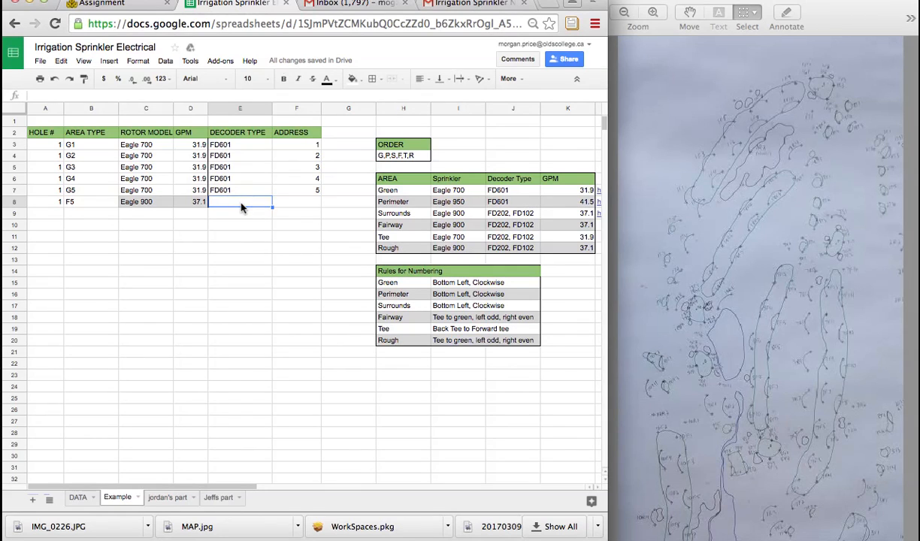
type("FD202")
left_click(314, 204)
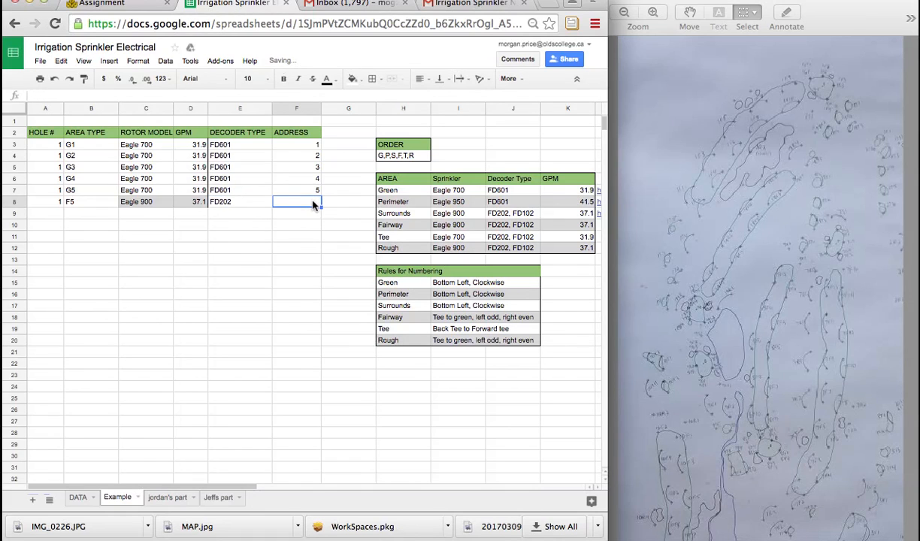